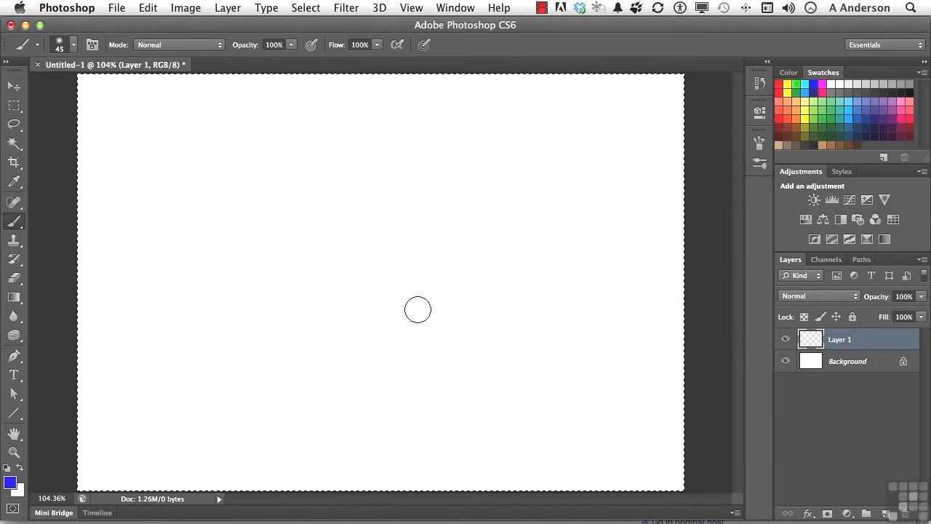
Step: Choose a light blue swatch and paint two wavy strokes on Layer 1 with the 45 px soft brush
left_click(850, 101)
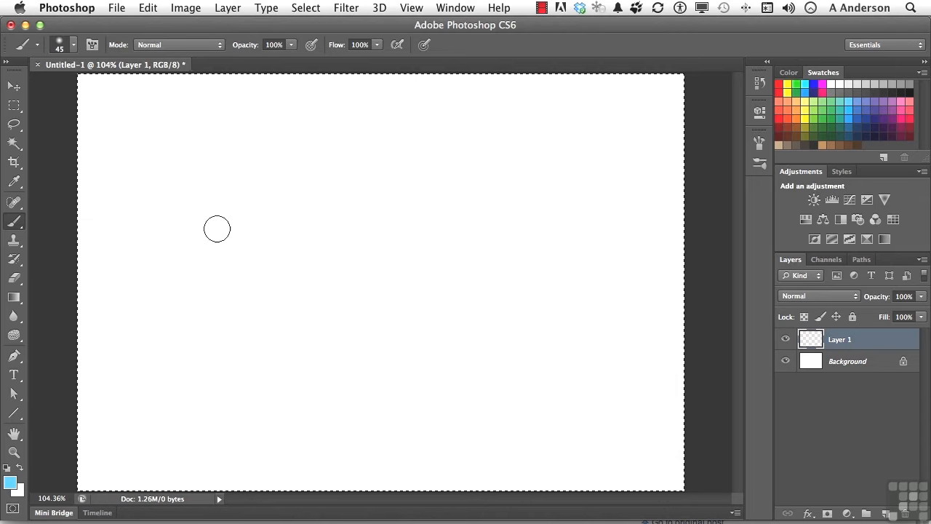
left_click_drag(219, 227, 374, 222)
left_click_drag(419, 200, 480, 202)
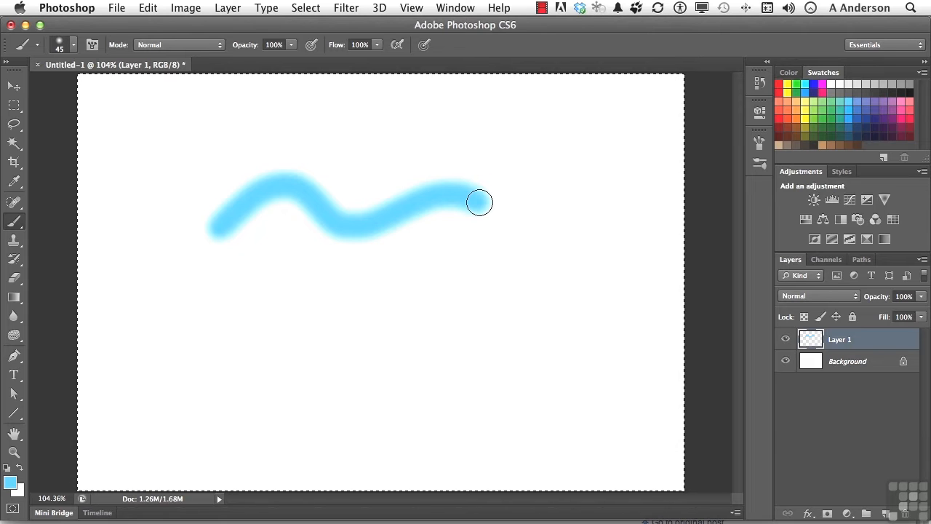
mouse_move(481, 263)
left_mouse_down()
mouse_move(454, 257)
mouse_move(373, 296)
mouse_move(272, 291)
left_mouse_up()
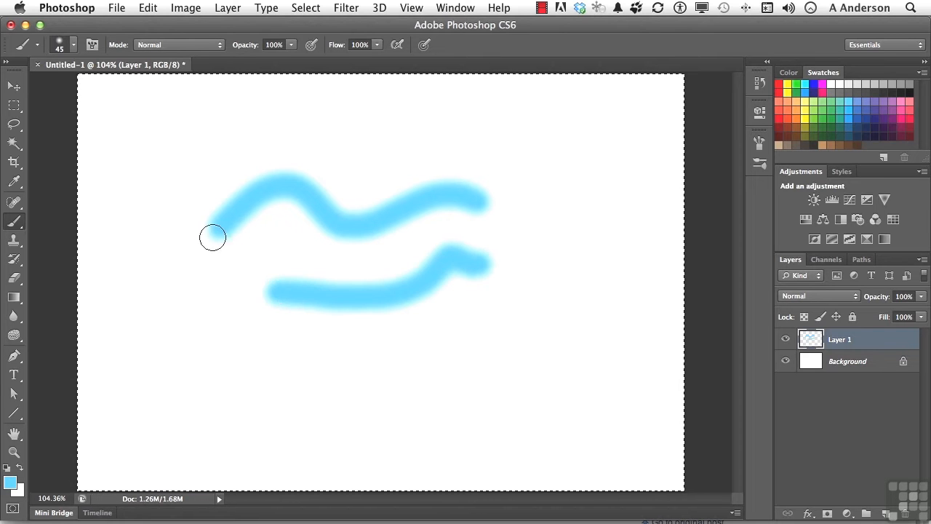
Step: Examine other brush-based tools by activating the Spot Healing Brush and viewing the variants grouped with the Sponge tool
left_click(15, 204)
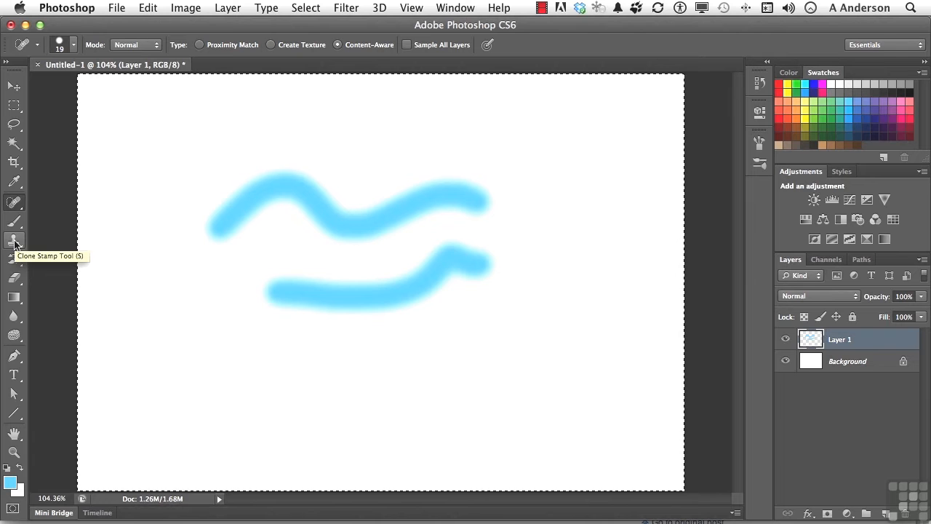
left_click(15, 336)
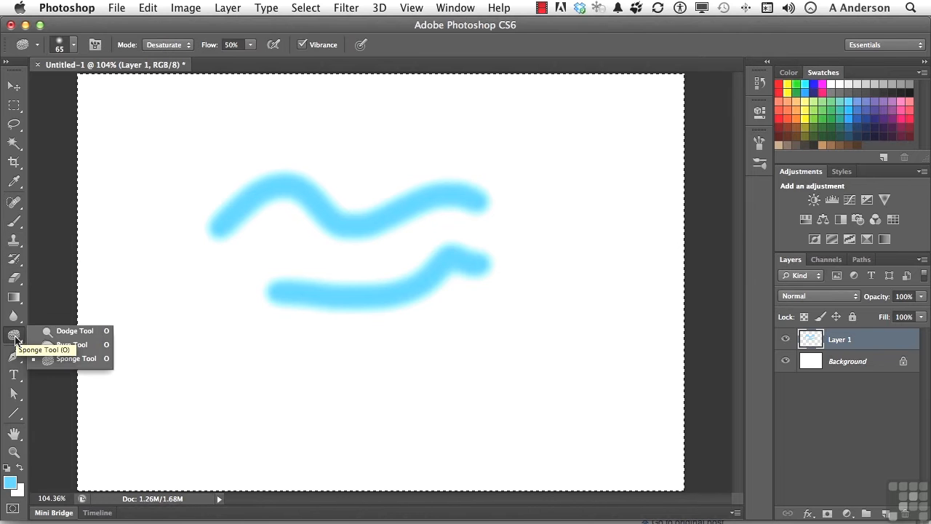
left_click(163, 337)
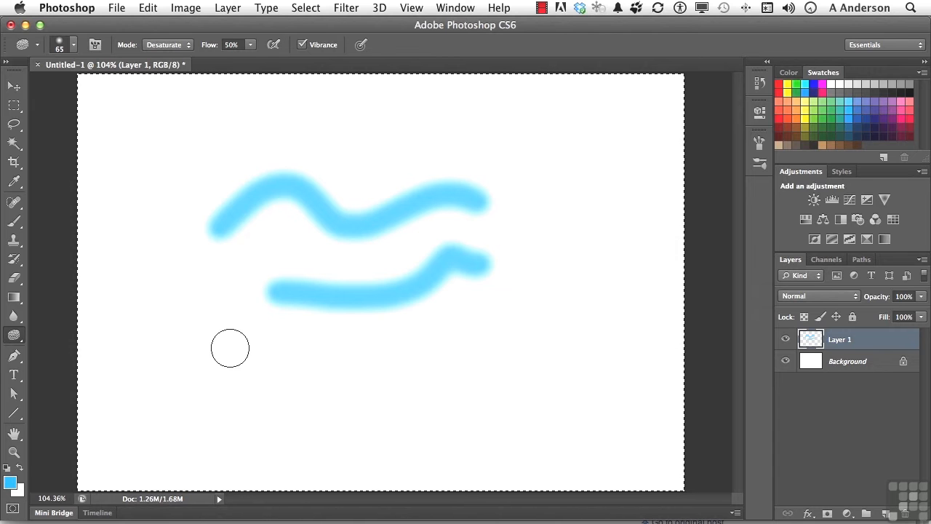
Step: Return to the Brush tool and paint a third wavy blue stroke below the other two
left_click(14, 222)
left_click_drag(220, 376, 460, 354)
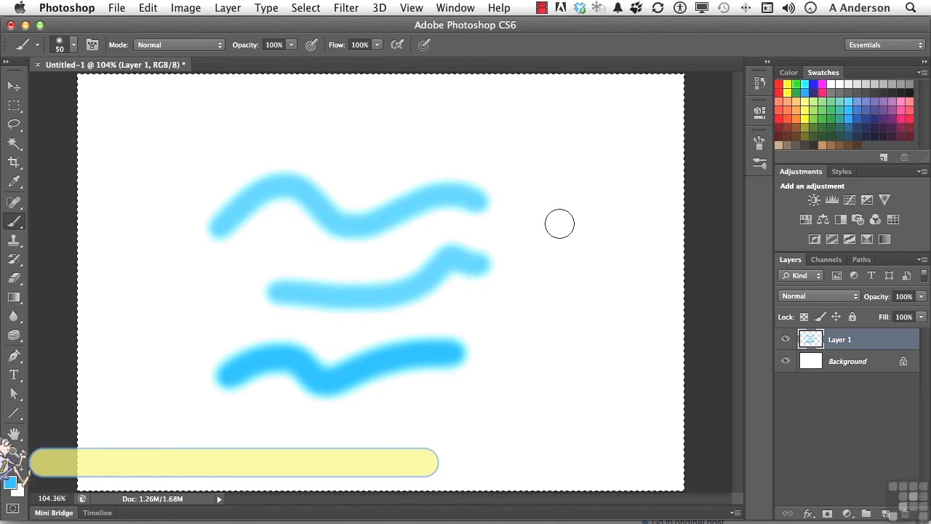
Step: Shrink the brush to 20 px, then enlarge it back to 50 px
key("bracketleft")
key("bracketleft")
key("bracketleft")
key("bracketleft")
key("bracketleft")
key("bracketleft")
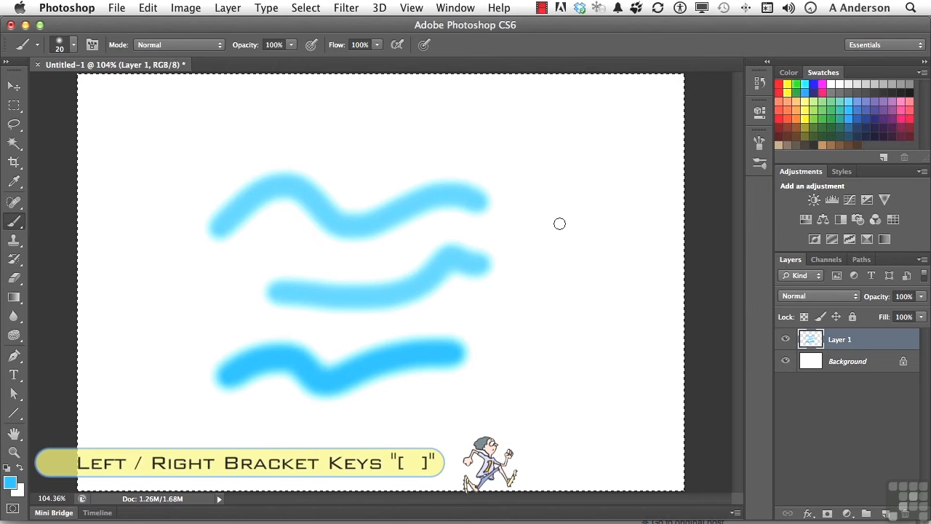
key("bracketright")
key("bracketright")
key("bracketright")
key("bracketright")
key("bracketright")
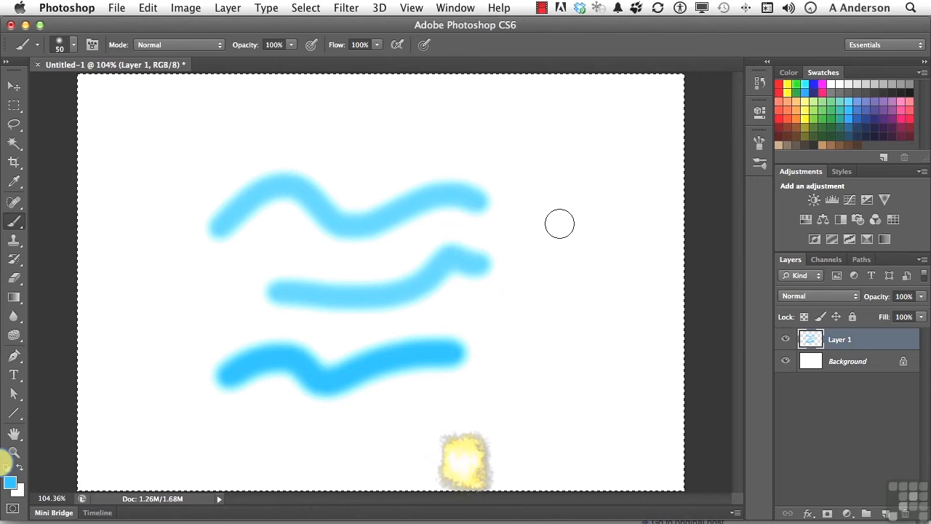
Step: Paint a short soft stroke beside the waves, then increase the brush hardness and paint a longer hard-edged vertical stroke next to it
left_click(559, 225)
mouse_move(559, 225)
left_mouse_down()
mouse_move(570, 254)
mouse_move(549, 306)
left_mouse_up()
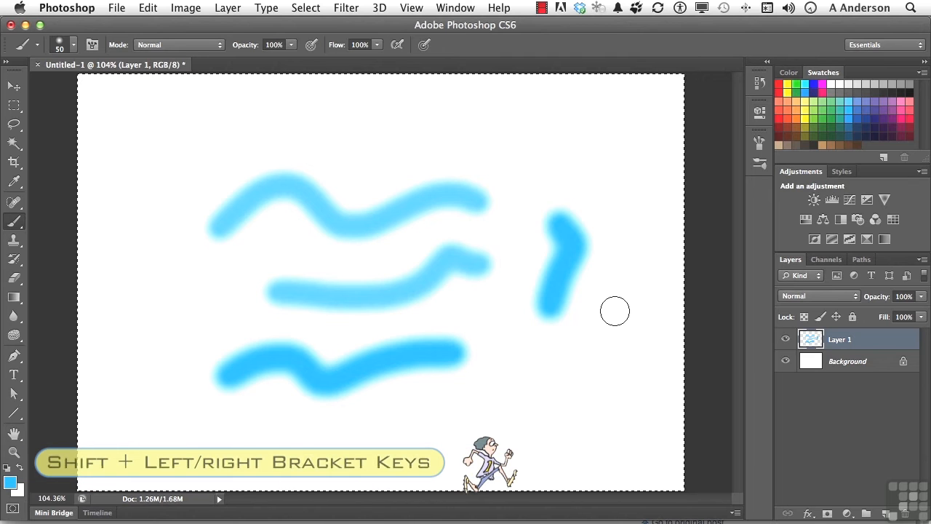
key("shift+bracketright")
key("shift+bracketright")
key("shift+bracketright")
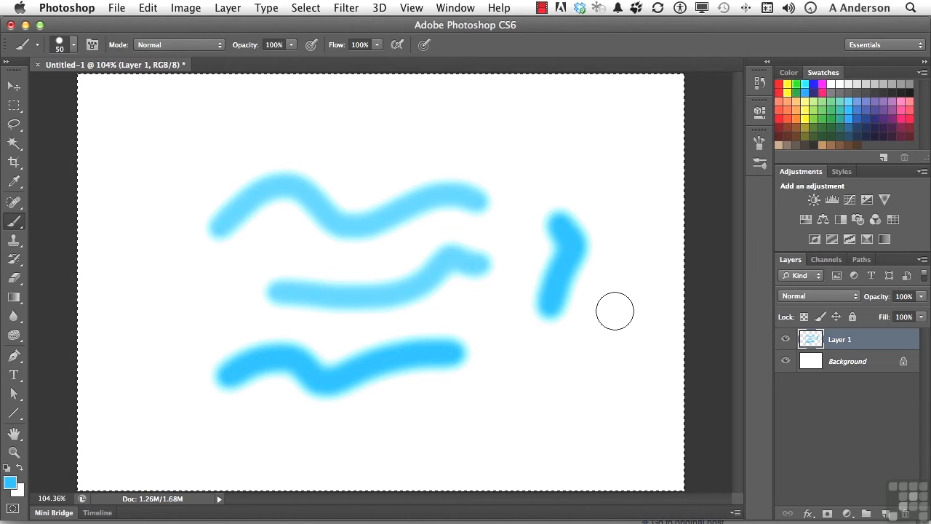
left_click_drag(619, 194, 625, 371)
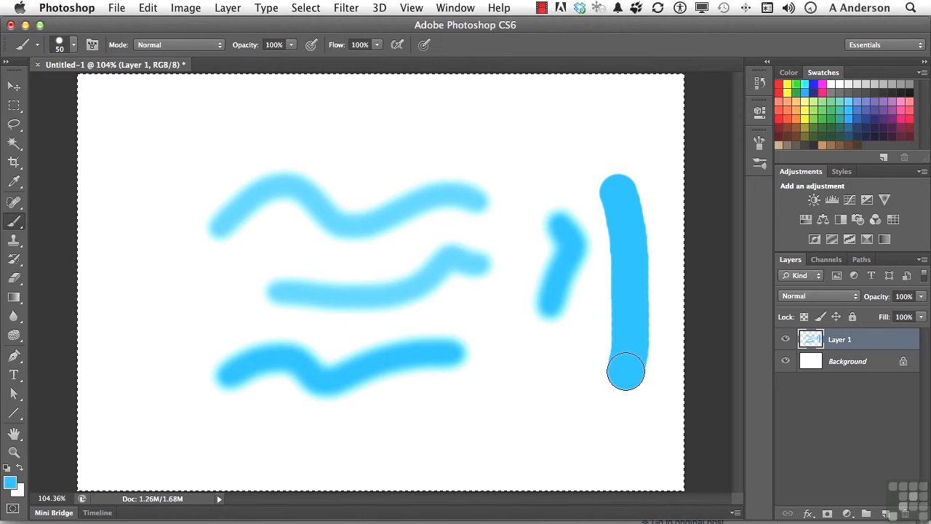
Step: Clear all strokes from Layer 1, then interactively resize the brush to 65 px and adjust its hardness on the canvas
key("Delete")
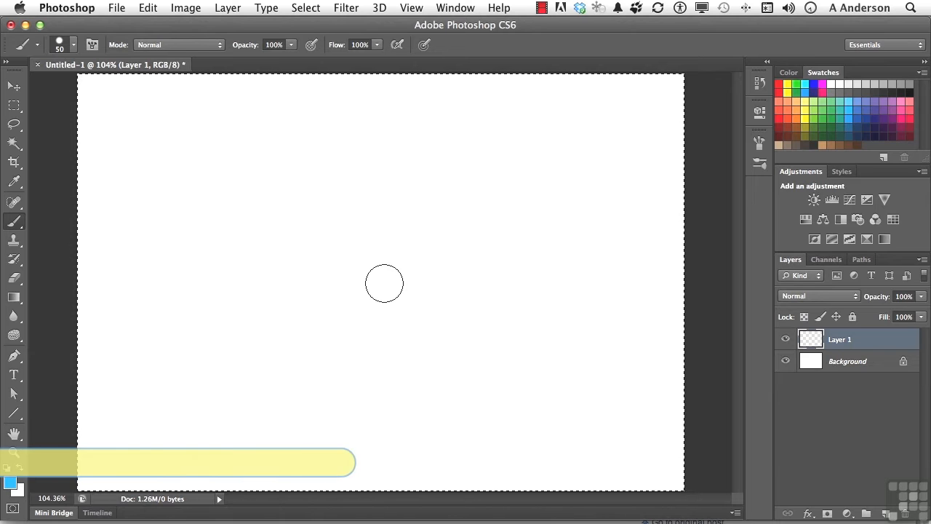
key("alt")
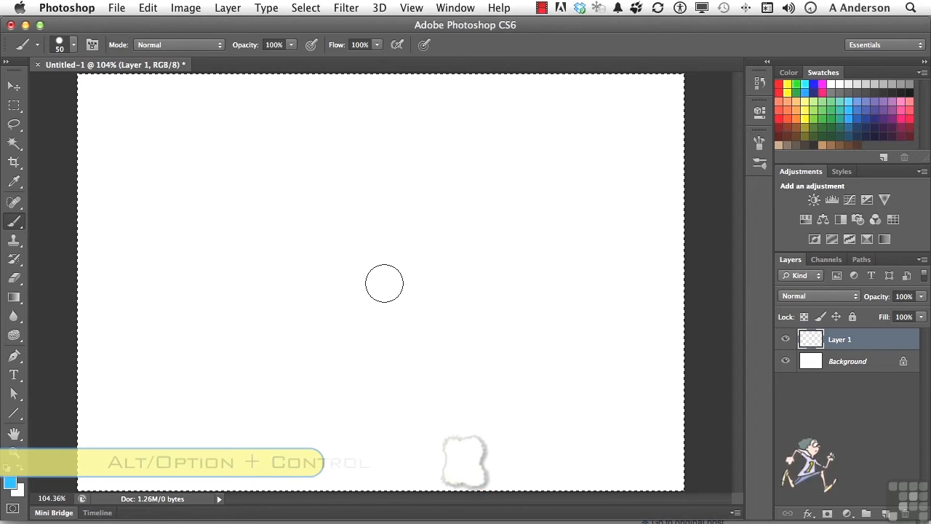
mouse_move(384, 283)
left_mouse_down()
mouse_move(349, 278)
mouse_move(376, 284)
left_mouse_up()
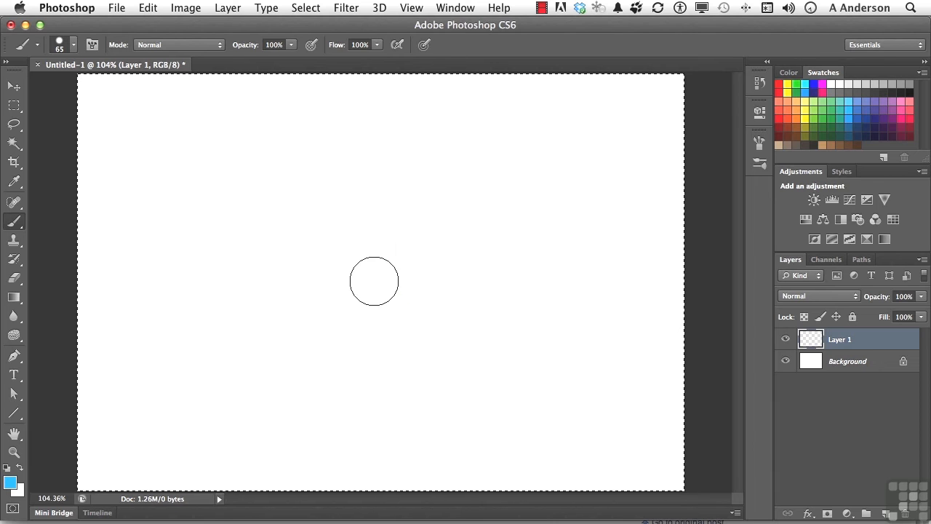
key("alt")
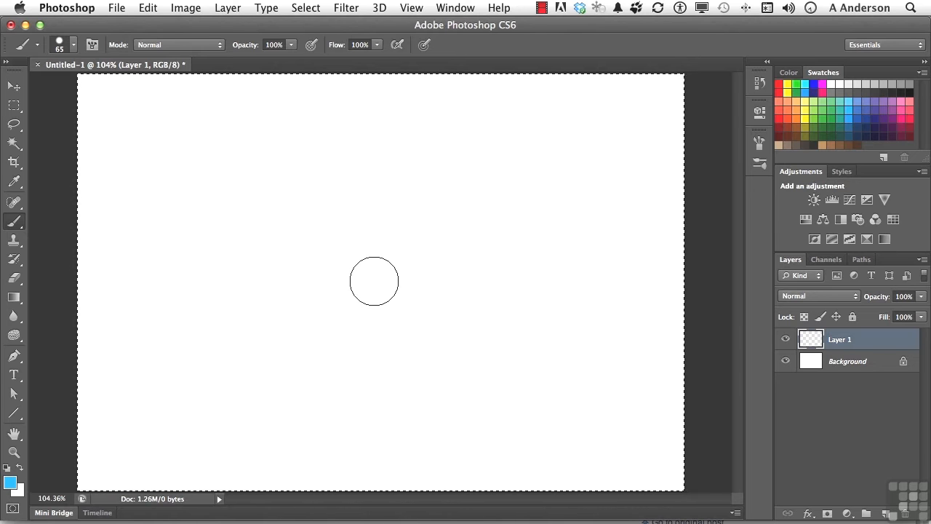
mouse_move(374, 281)
left_mouse_down()
mouse_move(372, 218)
mouse_move(379, 302)
mouse_move(372, 137)
left_mouse_up()
Step: Check the "Vary Round Brush Hardness based on HUD vertical movement" option in the General preferences and accept the settings
left_click(78, 8)
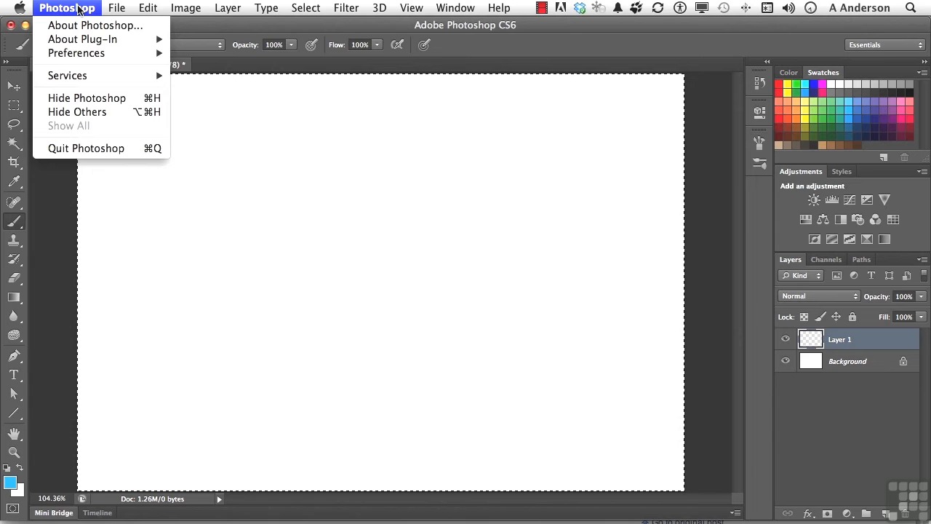
mouse_move(81, 57)
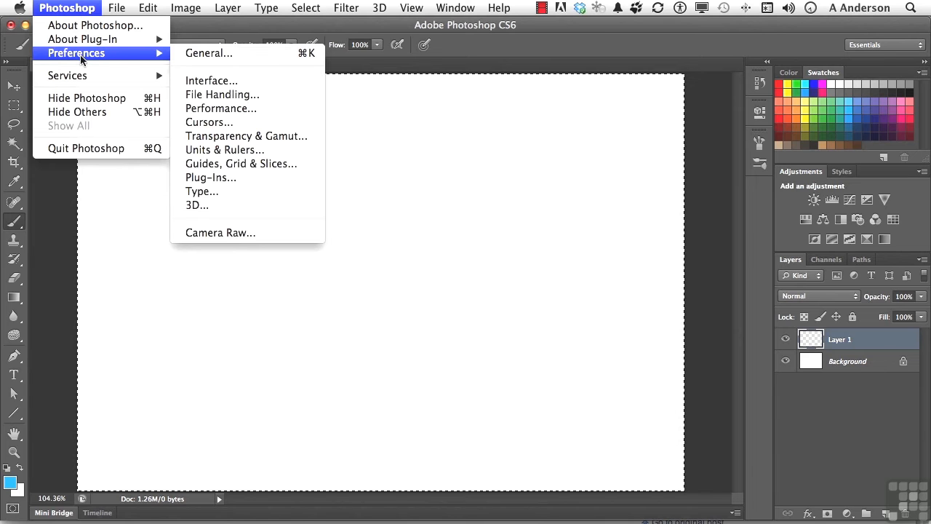
left_click(239, 55)
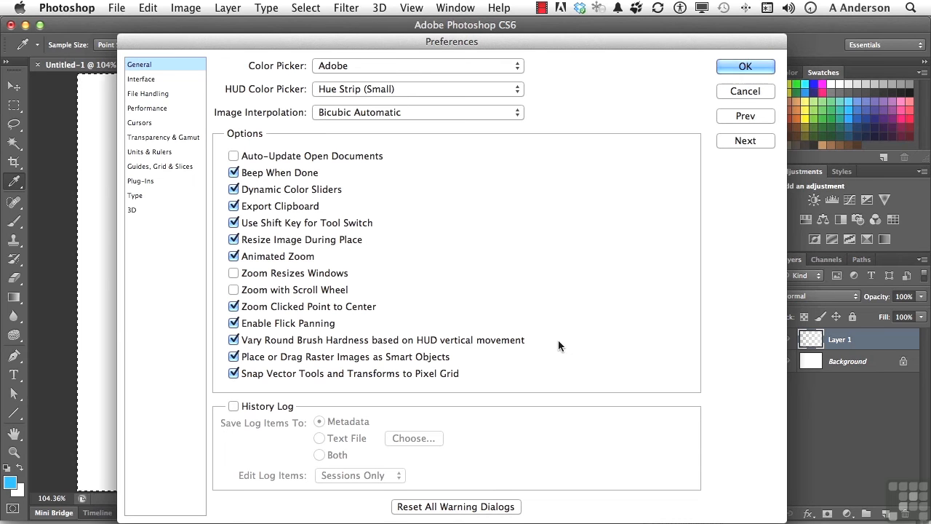
left_click(719, 67)
Step: Paint a wavy blue stroke across the upper canvas with the 61 px soft brush
key("b")
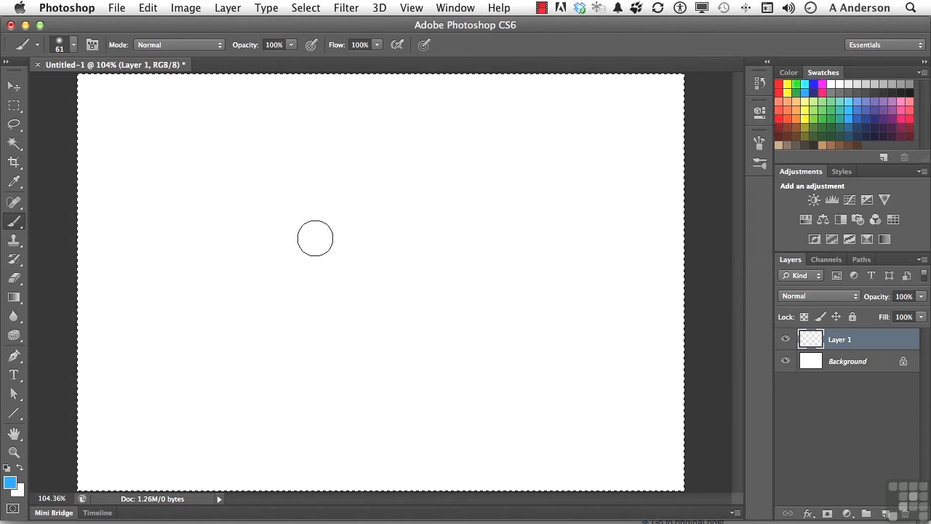
mouse_move(265, 215)
left_mouse_down()
mouse_move(291, 187)
mouse_move(503, 211)
left_mouse_up()
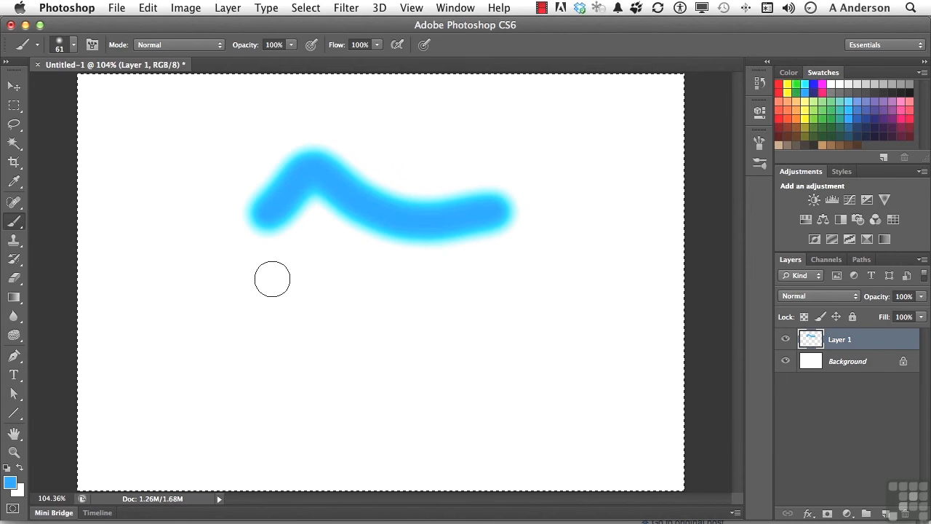
Step: Reduce the round brush to 55 px on the canvas brush picker, then choose the 74 px maple leaf brush
right_click(272, 279)
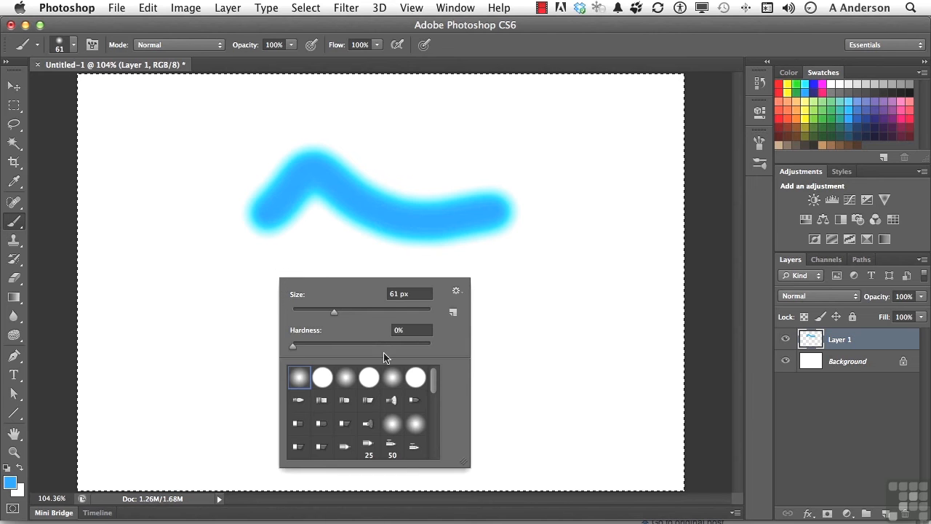
scroll(385, 394, "down", 10)
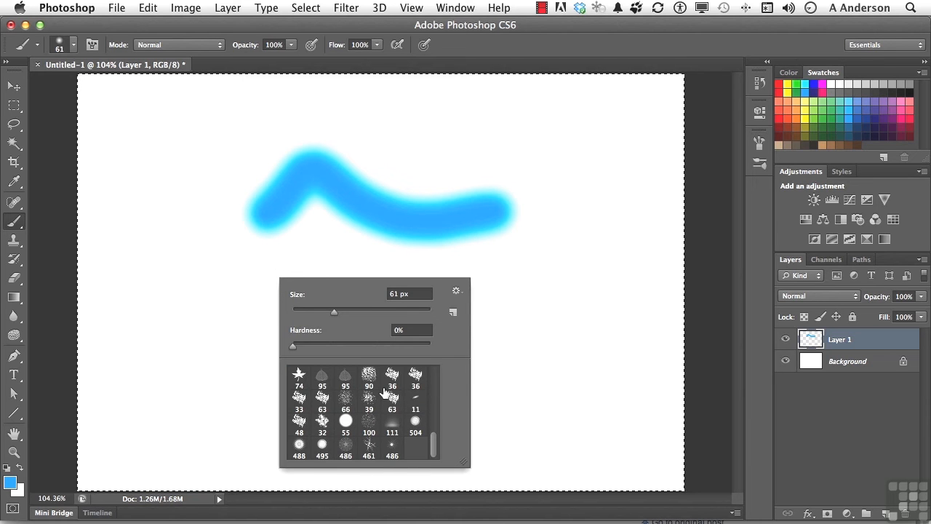
mouse_move(349, 296)
left_mouse_down()
mouse_move(398, 293)
mouse_move(344, 294)
left_mouse_up()
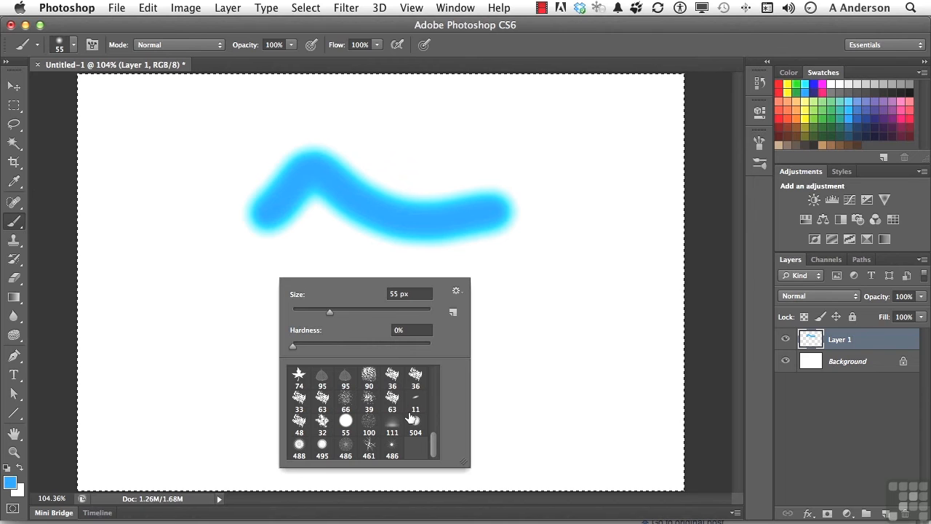
left_click(298, 375)
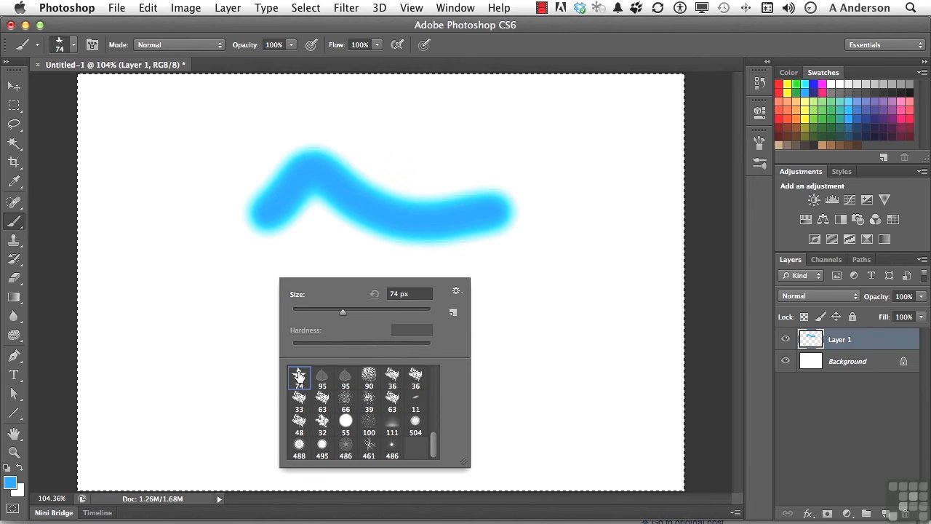
Step: Paint scattered maple leaves over the left part of the canvas, then clear everything from Layer 1
left_click(180, 324)
mouse_move(181, 322)
left_mouse_down()
mouse_move(177, 282)
mouse_move(248, 249)
left_mouse_up()
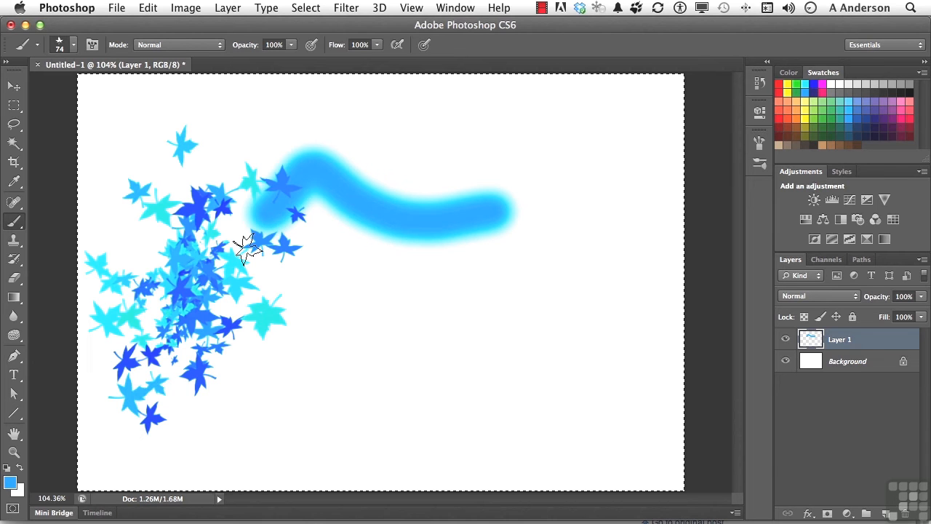
key("Delete")
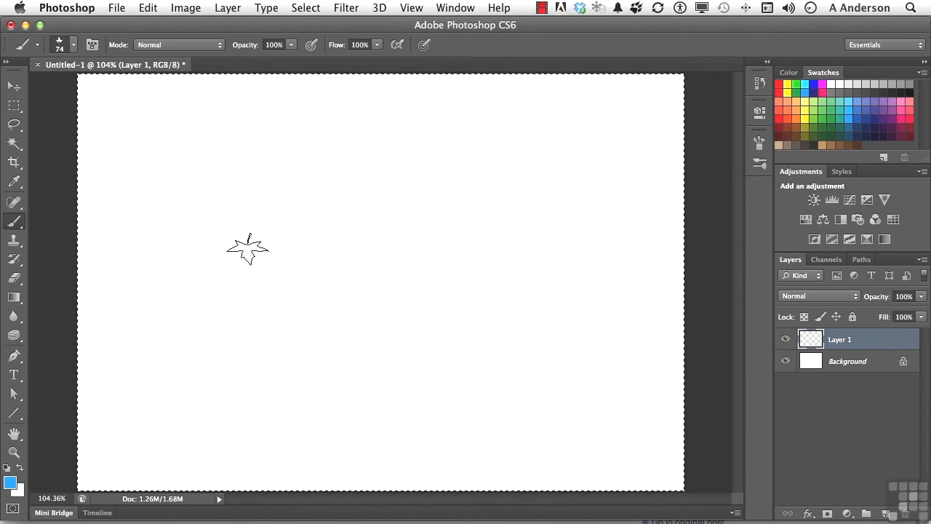
Step: Choose the 95 px single-leaf brush preset for the Brush tool
left_click(74, 46)
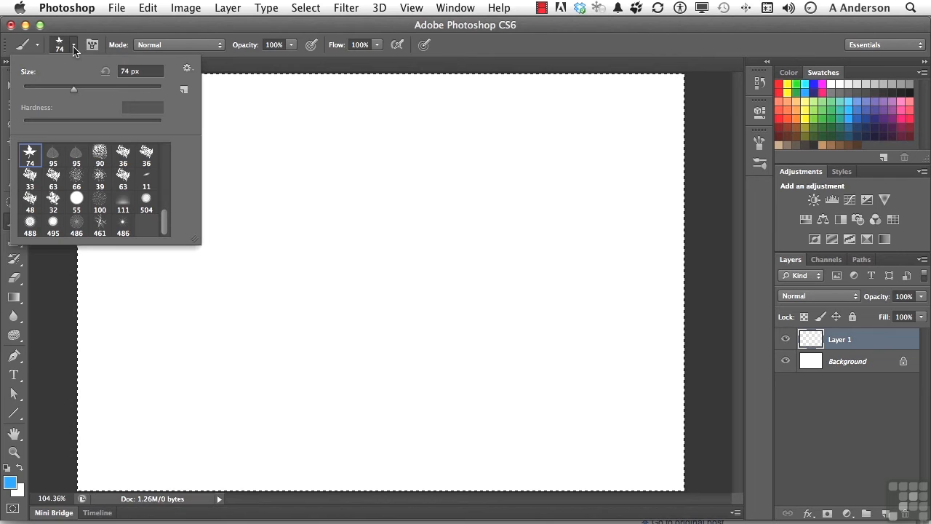
scroll(104, 182, "up", 2)
left_click(77, 175)
Step: Stamp nine separate light blue leaves across the upper half of the canvas on Layer 1
left_click(397, 193)
left_click(397, 189)
left_click(454, 181)
left_click(509, 190)
left_click(462, 281)
left_click(371, 283)
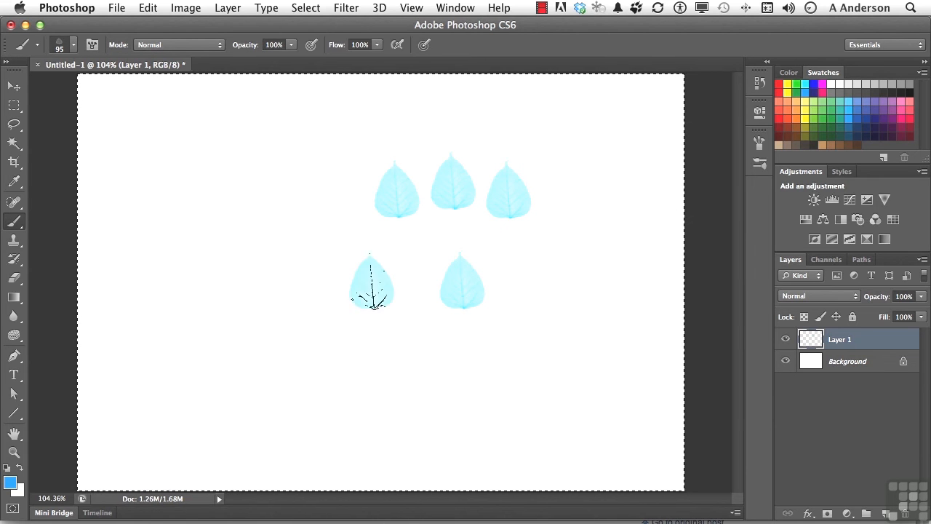
left_click(324, 260)
left_click(300, 211)
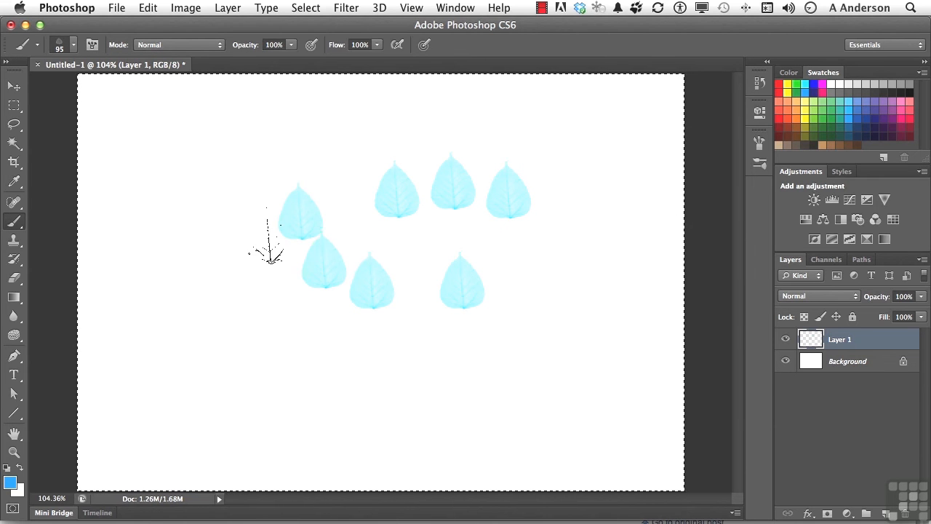
left_click(268, 235)
left_click(222, 192)
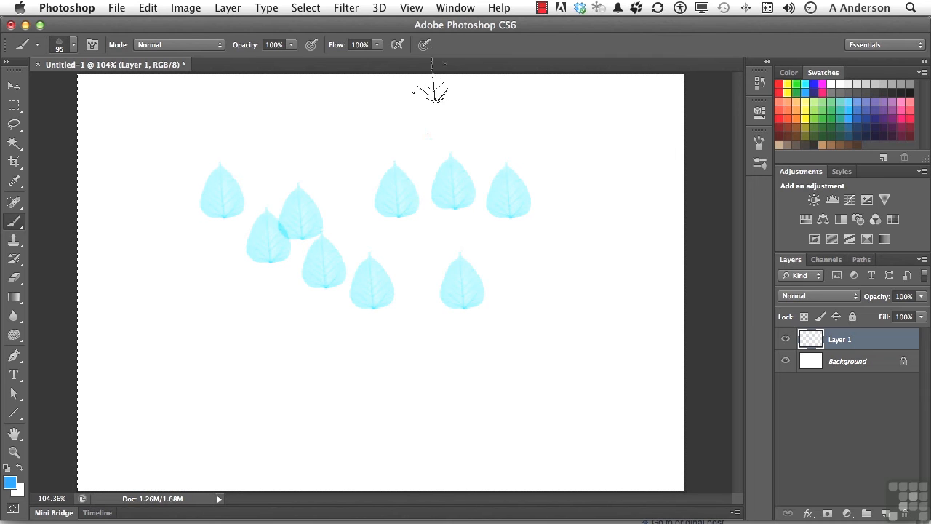
Step: Show the Brush Presets and browse the stroke previews up to the first round brushes
left_click(455, 7)
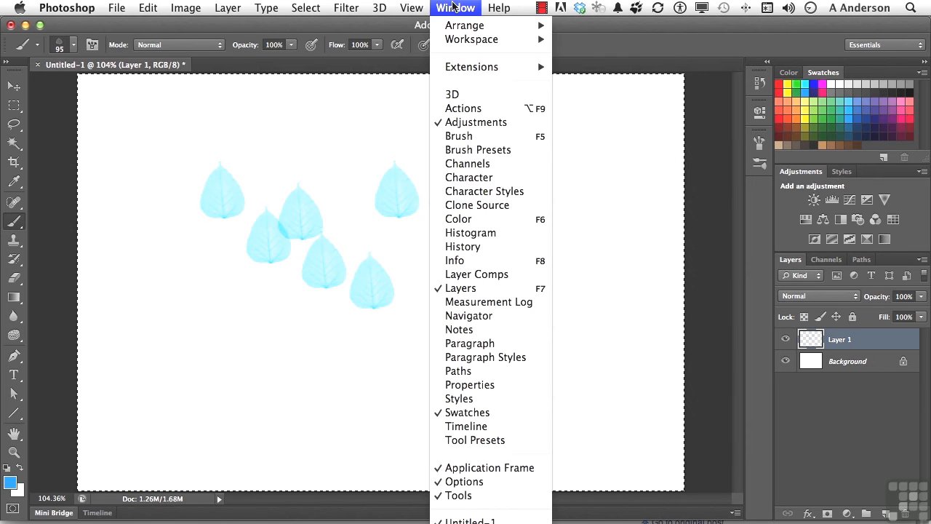
left_click(501, 150)
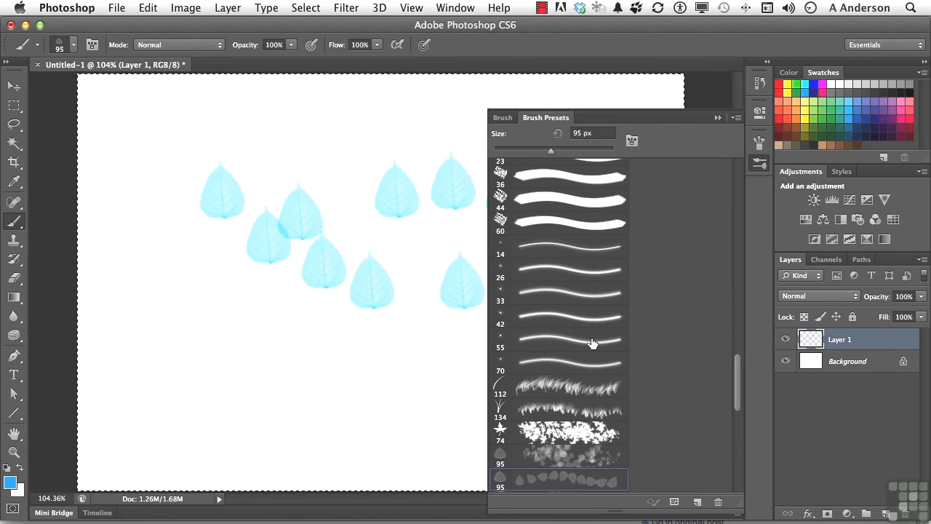
scroll(591, 340, "down", 8)
scroll(593, 343, "up", 10)
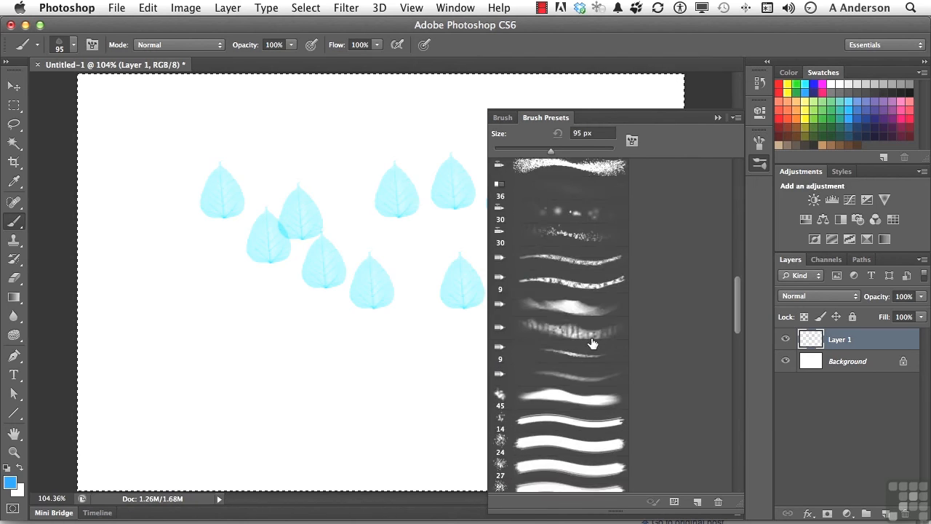
scroll(593, 343, "up", 4)
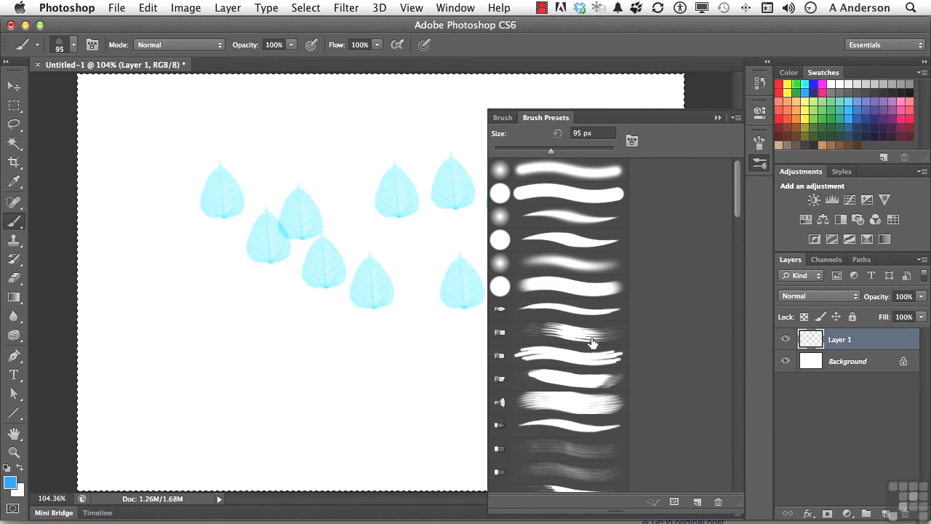
Step: Find and choose the 488 px splatter-burst preset near the end of the brush presets
scroll(592, 342, "down", 10)
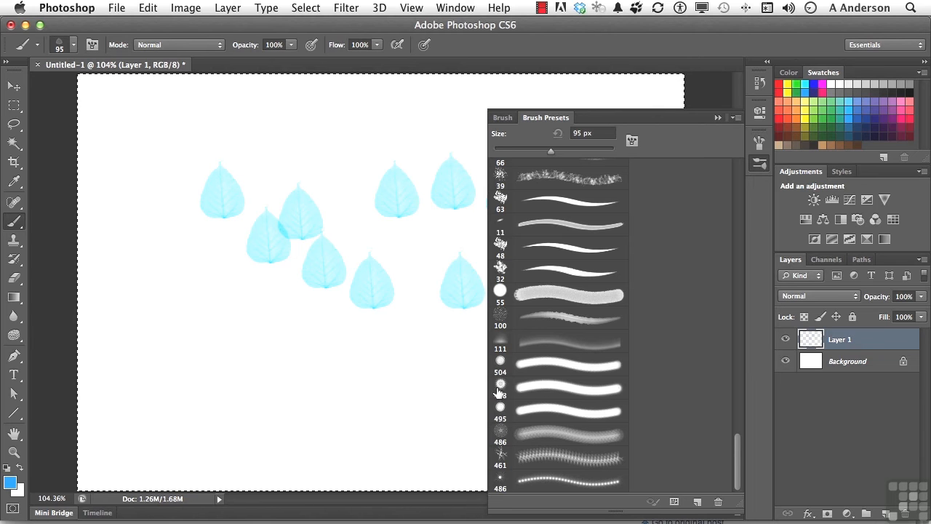
left_click(522, 387)
left_click(276, 317)
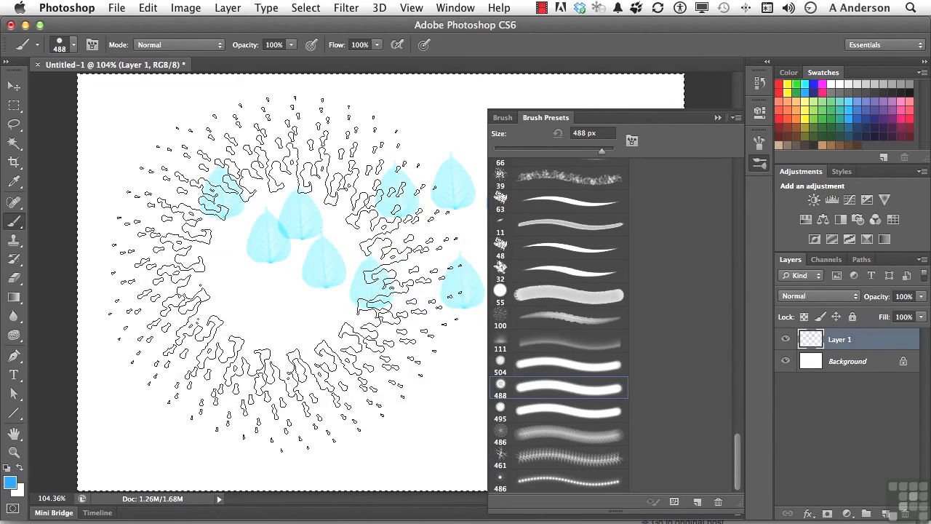
Step: Reduce the brush size to 200 px, stamp two blue bursts on the lower part of the canvas, and collapse the Brush Presets
key("bracketleft")
key("bracketleft")
key("bracketleft")
key("bracketleft")
left_click(218, 350)
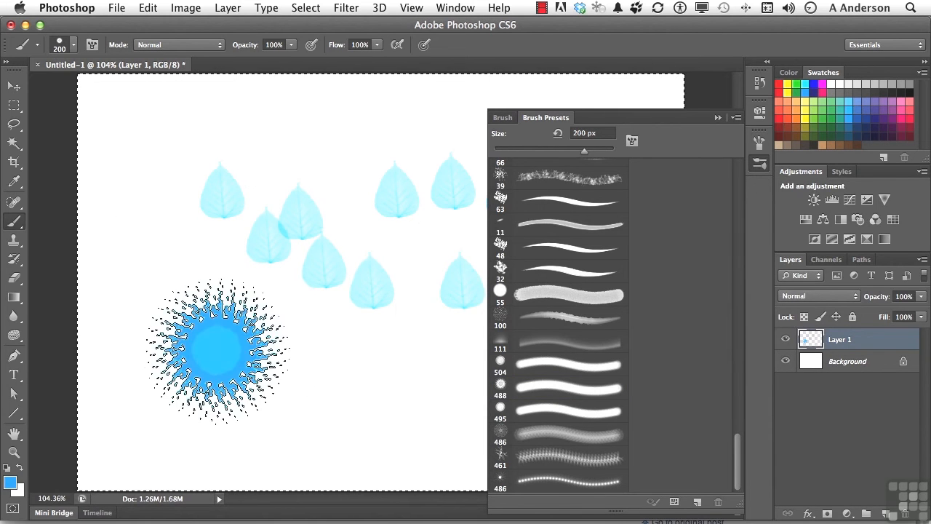
left_click(368, 393)
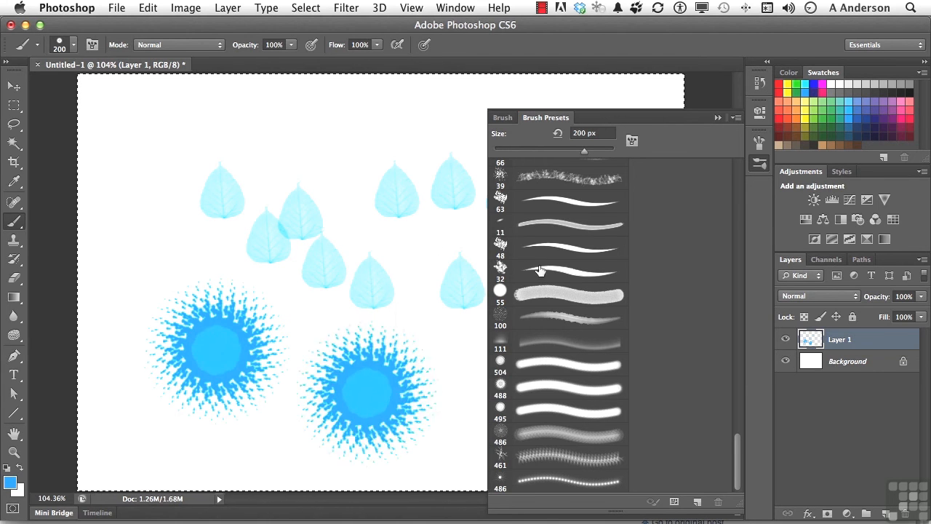
left_click(718, 119)
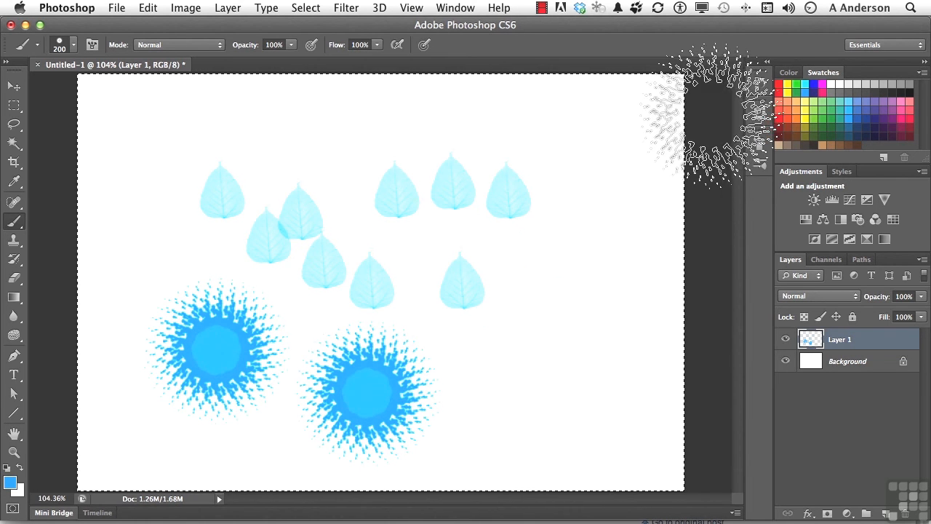
Step: Choose the first soft round brush, stamp one 200 px blue spot near the canvas's upper-right corner, then clear everything from Layer 1
right_click(547, 184)
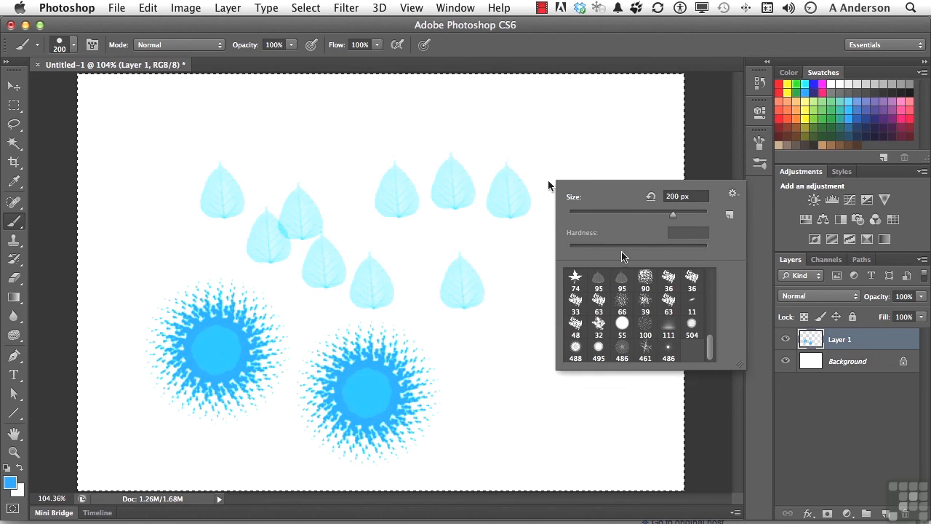
scroll(643, 303, "up", 10)
left_click(576, 281)
key("Return")
left_click(549, 140)
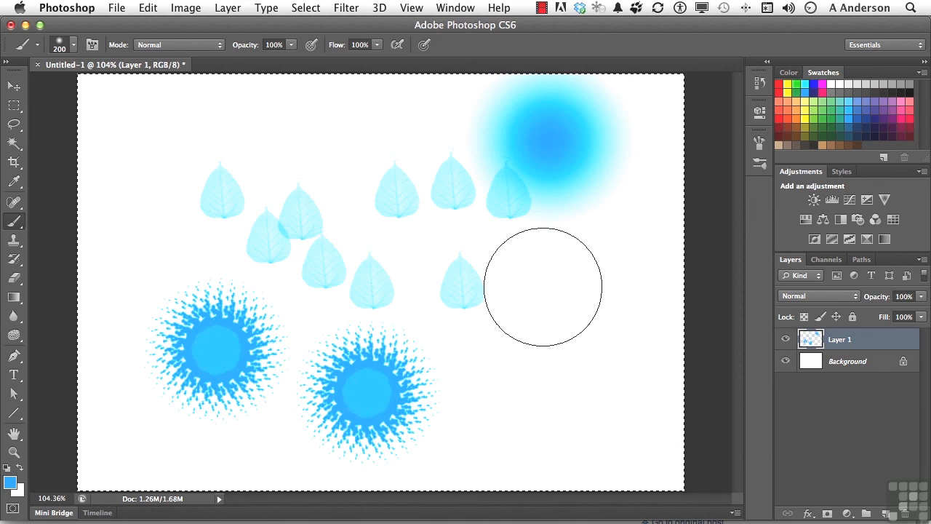
key("Delete")
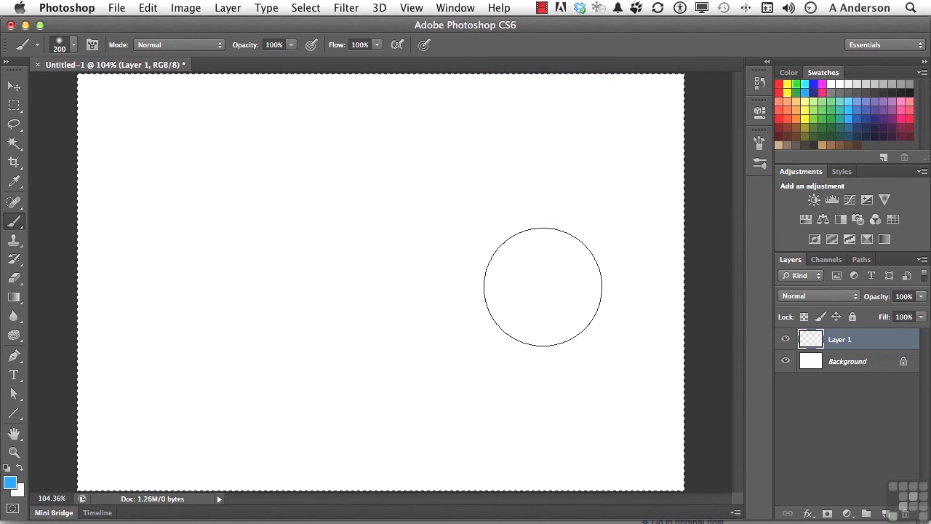
Step: Keep the brush mode at Normal and paint a wavy blue stroke across the upper canvas at a brush size of 90 px
left_click(155, 47)
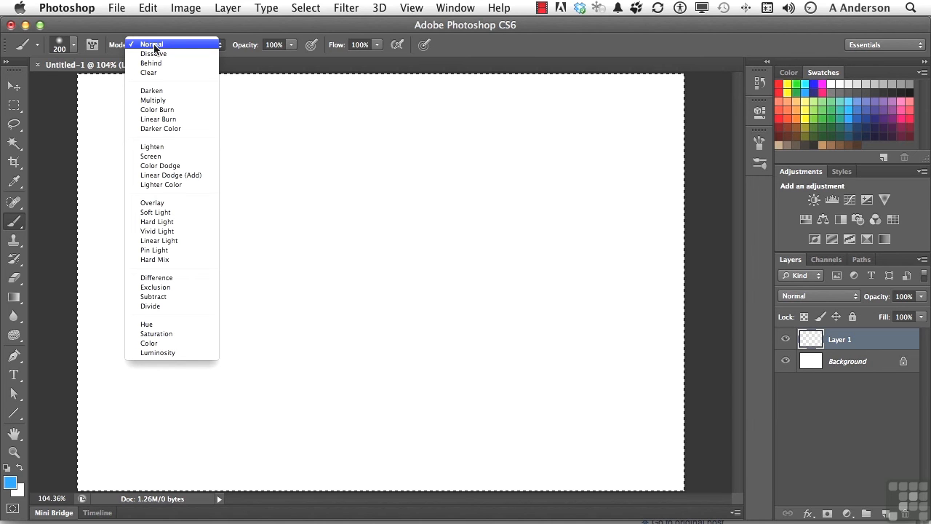
left_click(153, 46)
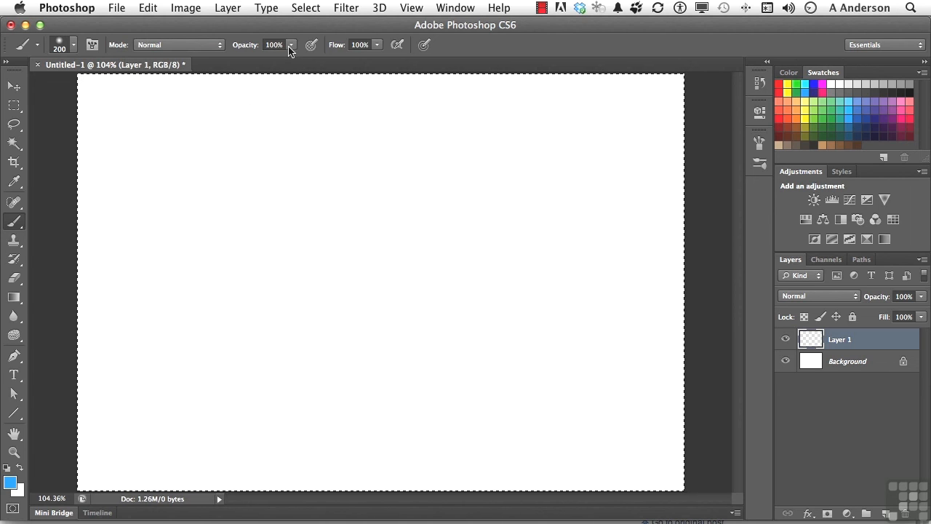
key("bracketleft")
key("bracketleft")
key("bracketleft")
key("bracketleft")
key("bracketleft")
left_click(244, 182)
left_click_drag(244, 182, 508, 175)
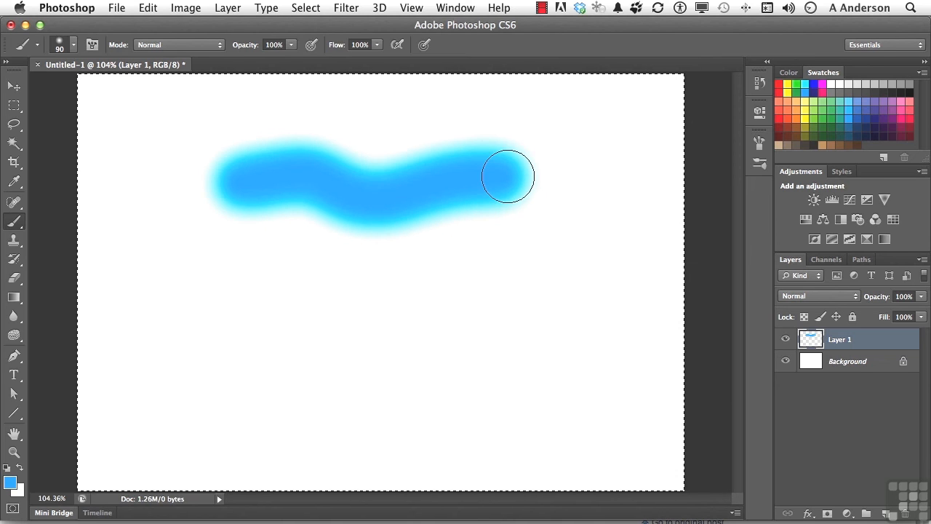
Step: Set the brush opacity to 11% and paint a faint wavy stroke below the first, continuing up past its right end
left_click(291, 44)
left_click_drag(293, 60, 230, 63)
mouse_move(240, 318)
left_mouse_down()
mouse_move(303, 295)
mouse_move(458, 329)
mouse_move(575, 300)
left_mouse_up()
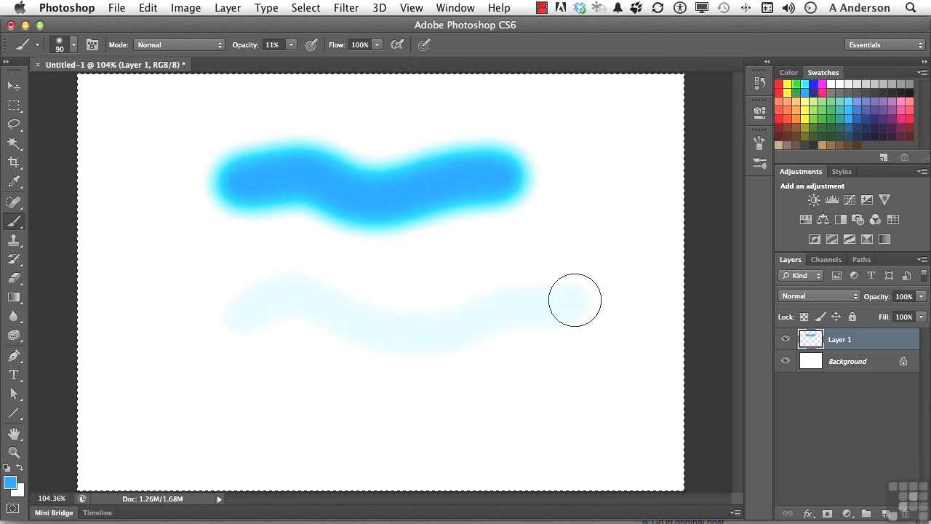
left_click_drag(575, 300, 458, 73)
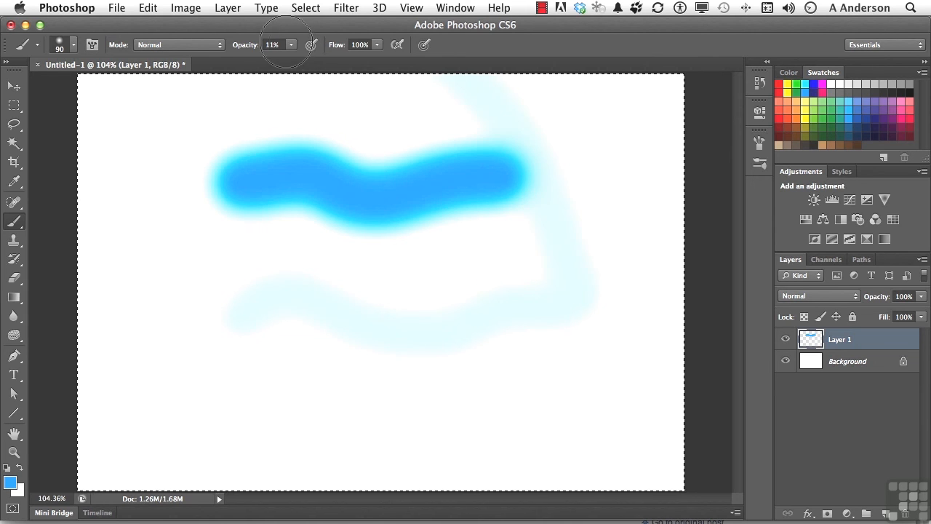
Step: Set the brush opacity back to 100% and clear everything from Layer 1
left_click(292, 45)
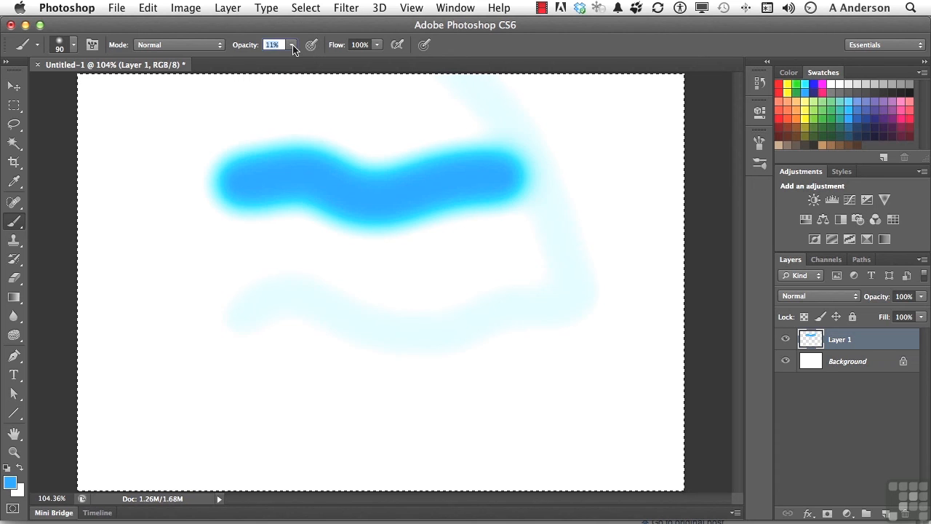
left_click_drag(293, 64, 358, 63)
key("Delete")
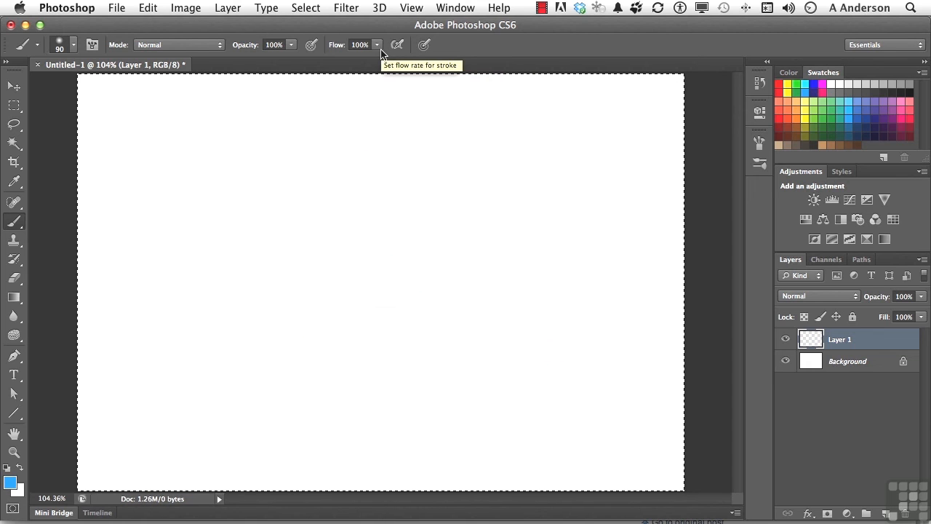
Step: Set the brush flow to 10% and paint a nearly straight horizontal stroke across the upper canvas
left_click(377, 45)
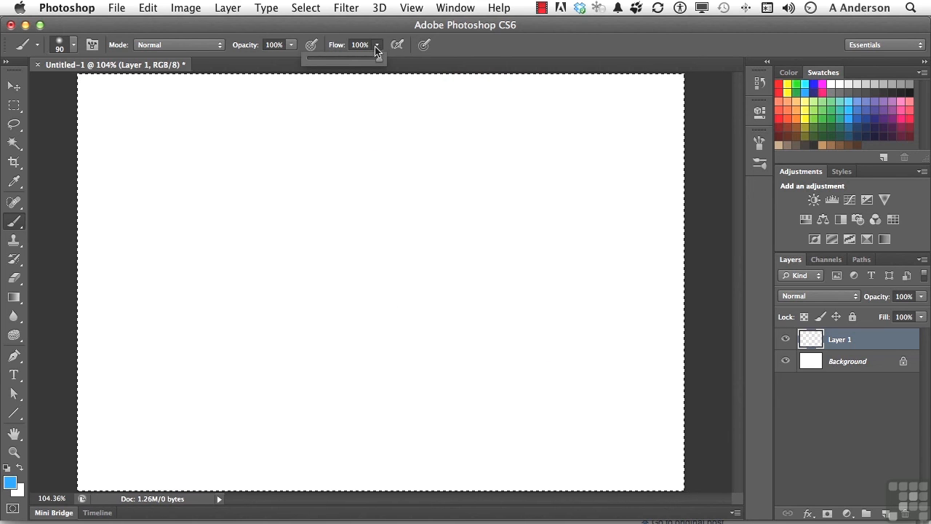
left_click_drag(379, 62, 328, 64)
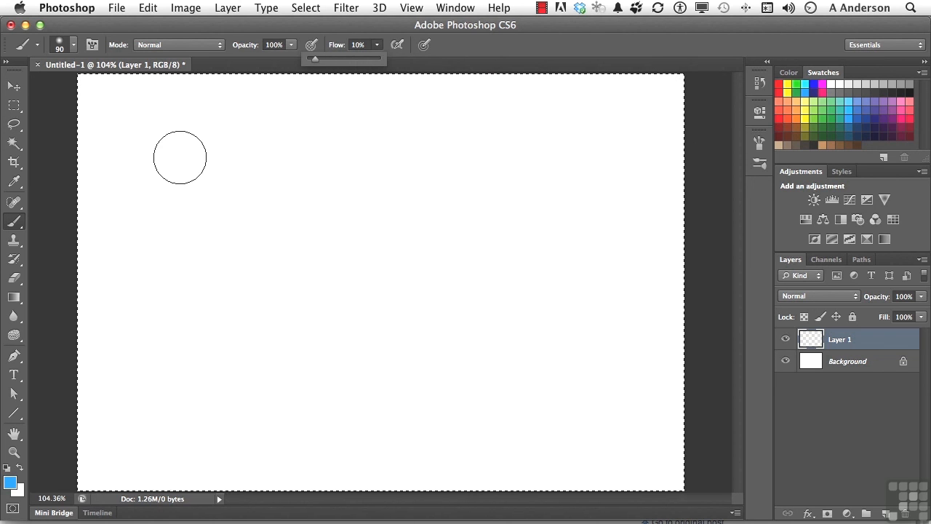
left_click_drag(180, 157, 600, 155)
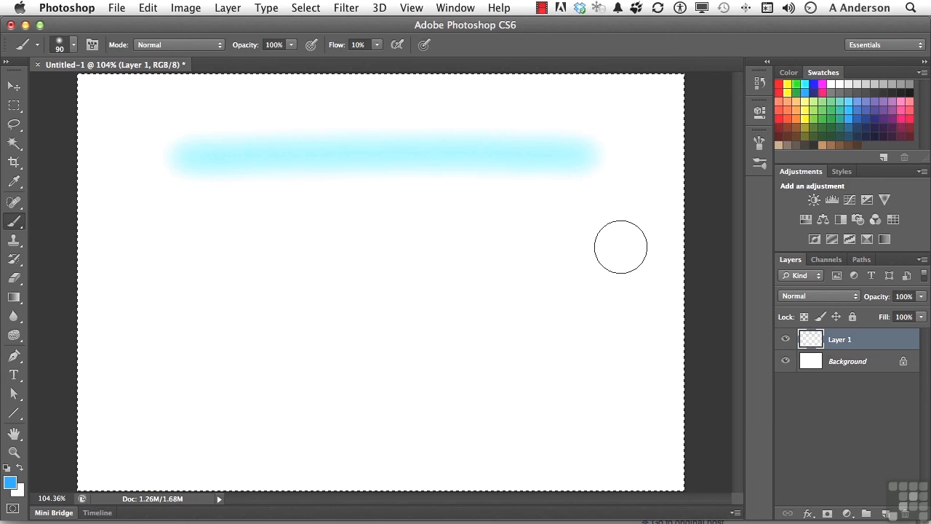
Step: Set the brush opacity to 10% and flow to 100%, then paint overlapping back-and-forth strokes below the first stroke
left_click(273, 45)
type("10")
key("Tab")
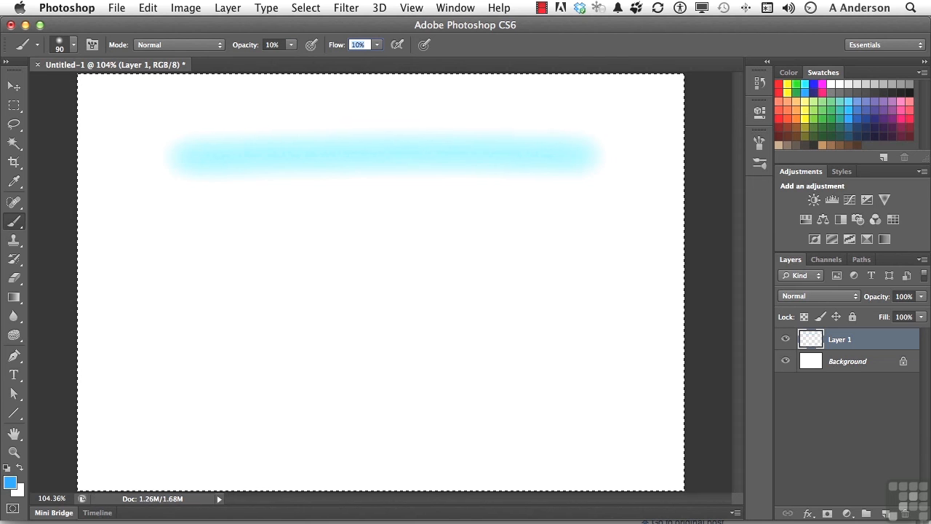
left_click(376, 45)
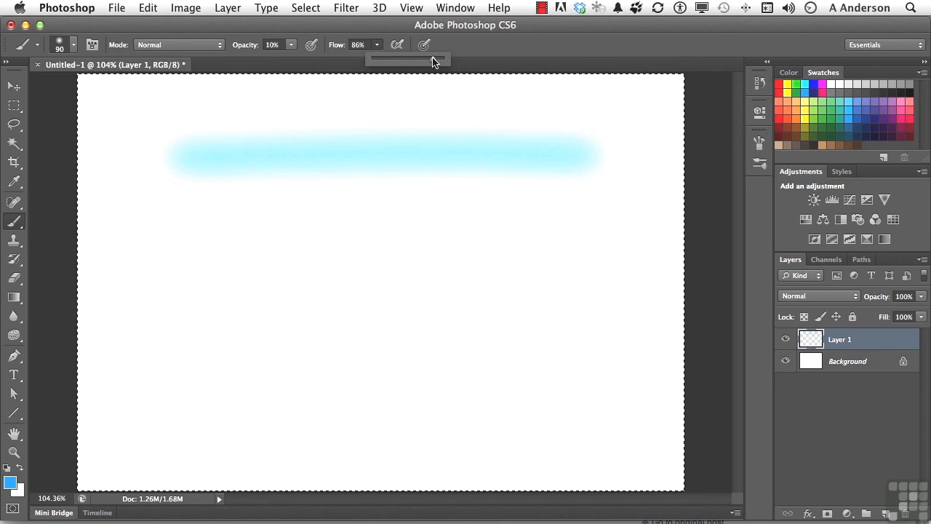
left_click_drag(445, 61, 446, 61)
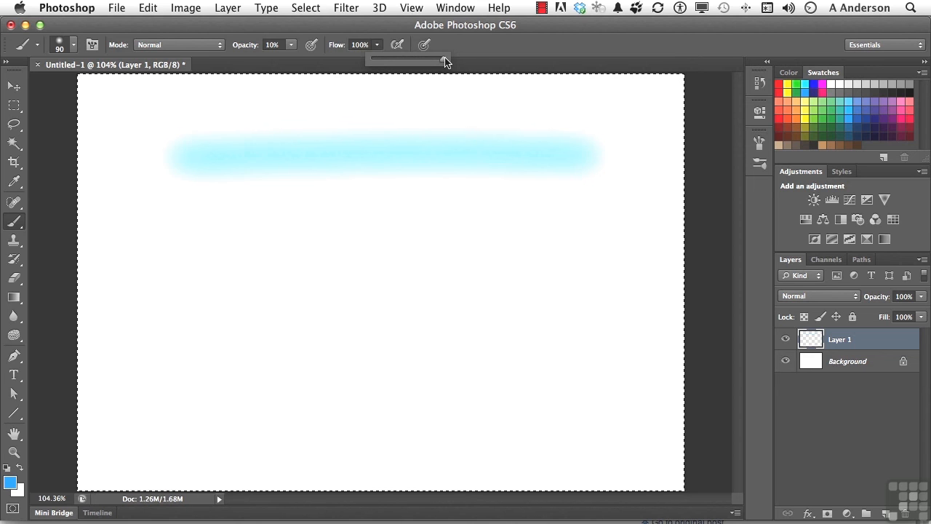
left_click(482, 56)
mouse_move(192, 242)
left_mouse_down()
mouse_move(597, 240)
mouse_move(191, 247)
mouse_move(604, 245)
mouse_move(192, 242)
mouse_move(583, 248)
mouse_move(276, 254)
mouse_move(178, 243)
mouse_move(616, 253)
mouse_move(393, 235)
left_mouse_up()
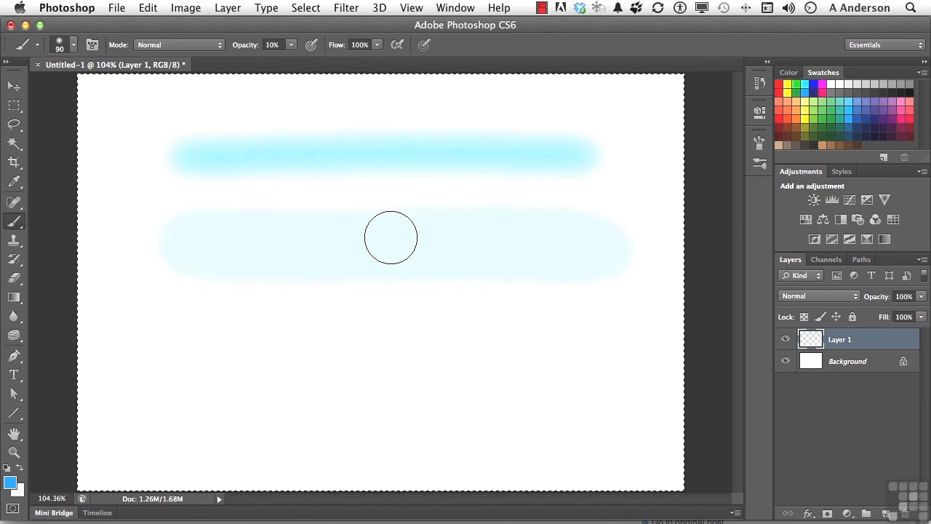
mouse_move(391, 238)
left_mouse_down()
mouse_move(233, 243)
mouse_move(506, 246)
mouse_move(341, 249)
mouse_move(403, 244)
left_mouse_up()
Step: Set the brush opacity to 100% and flow to 10%, then build up a slightly rising stroke on the lower canvas
left_click(291, 46)
left_click_drag(289, 63, 374, 66)
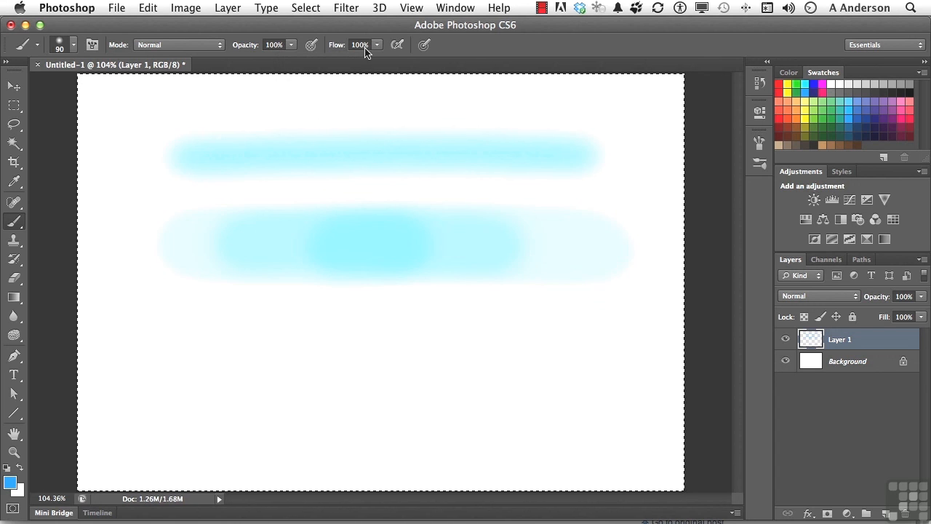
left_click(361, 44)
type("10")
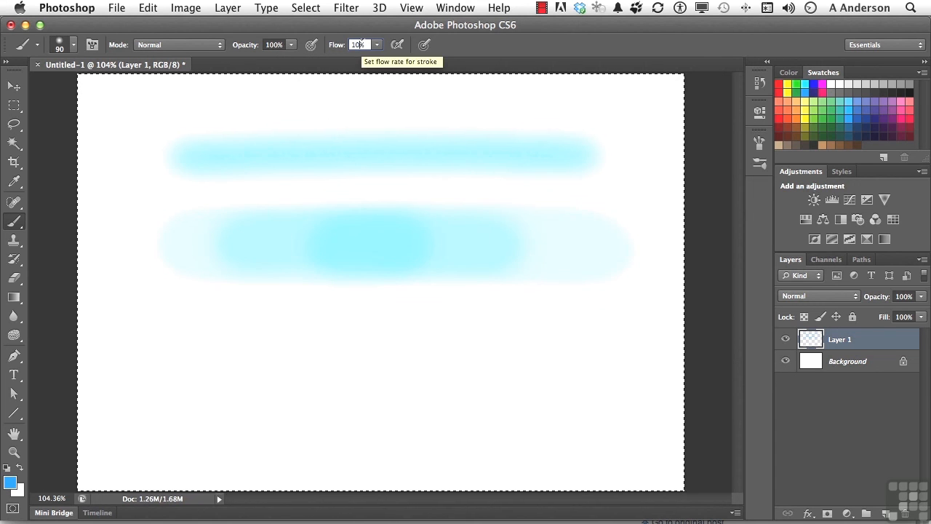
key("shift+Tab")
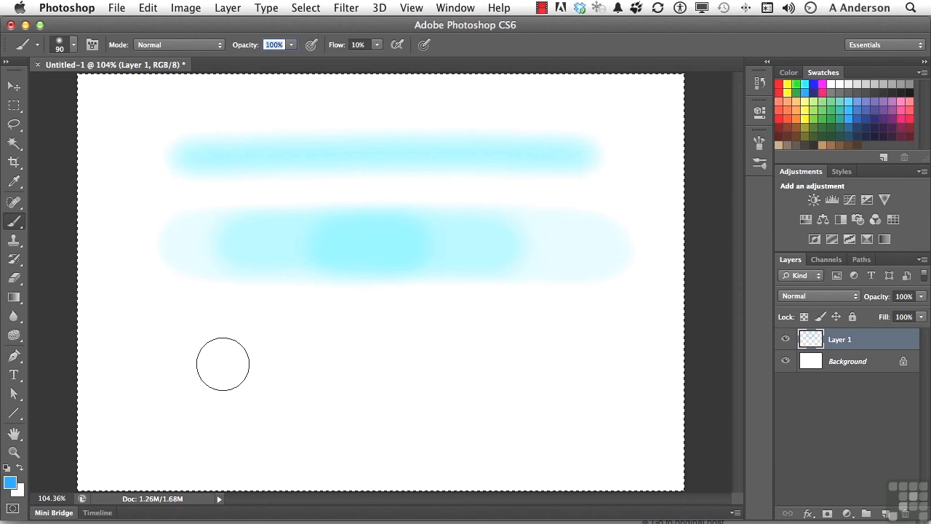
mouse_move(222, 364)
left_mouse_down()
mouse_move(333, 349)
mouse_move(528, 341)
mouse_move(237, 366)
mouse_move(572, 344)
mouse_move(444, 347)
mouse_move(240, 375)
left_mouse_up()
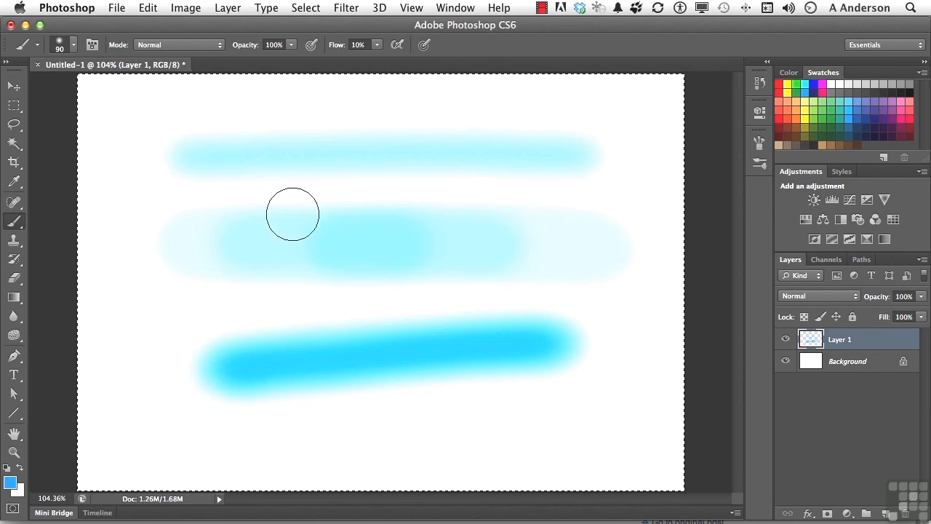
Step: Set the brush flow to 100% and paint a solid blue stroke over the uppermost pale stroke
left_click(378, 45)
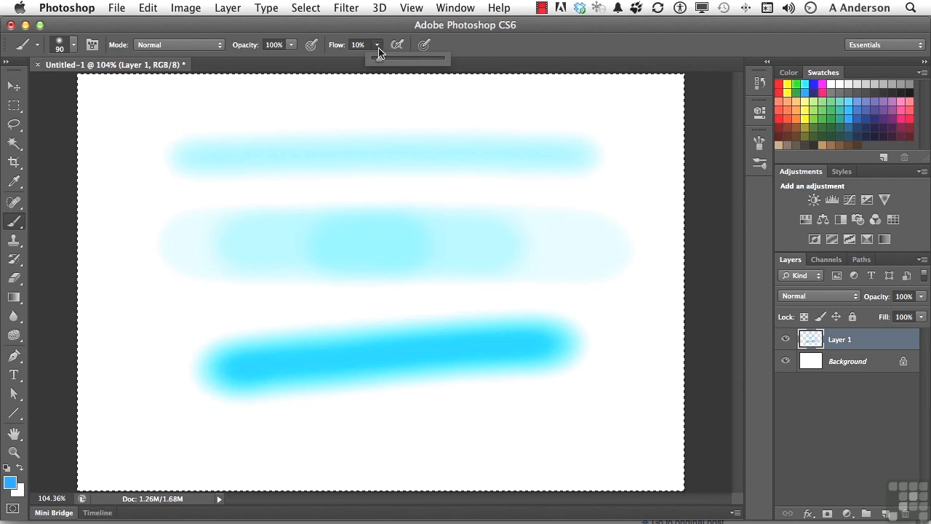
left_click_drag(435, 61, 445, 60)
left_click_drag(228, 173, 502, 184)
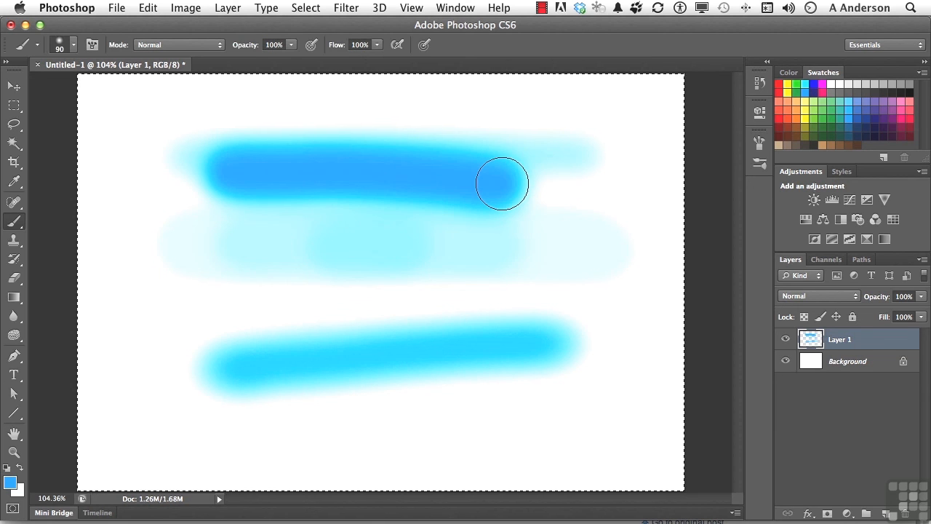